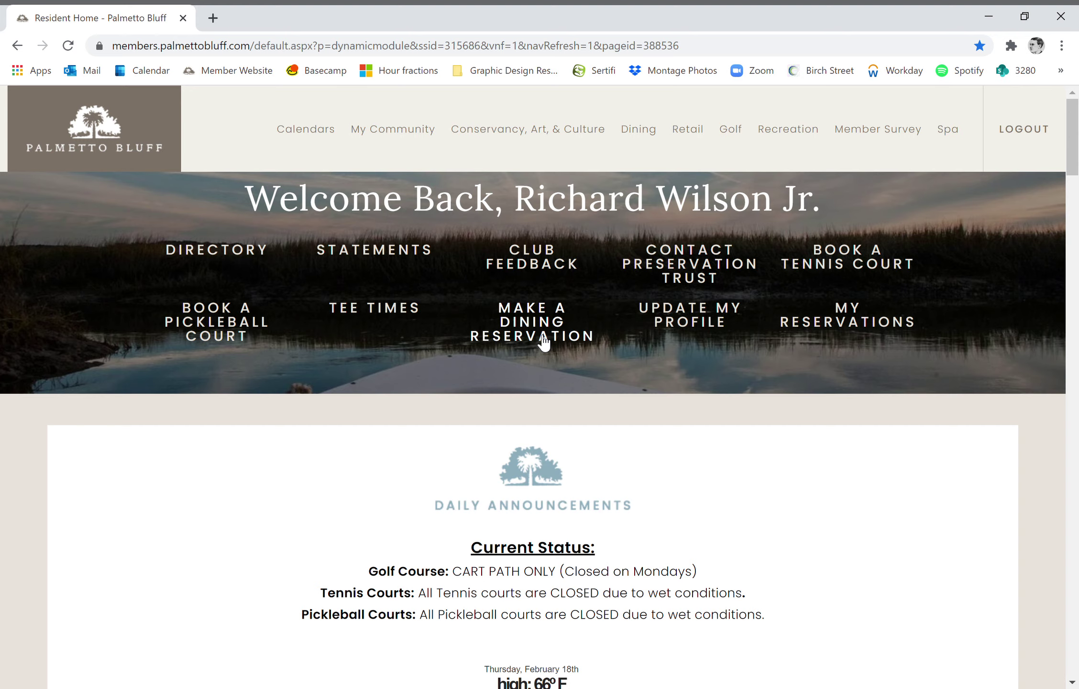
- Choose MAKE A DINING RESERVATION on the resident home page
click(544, 336)
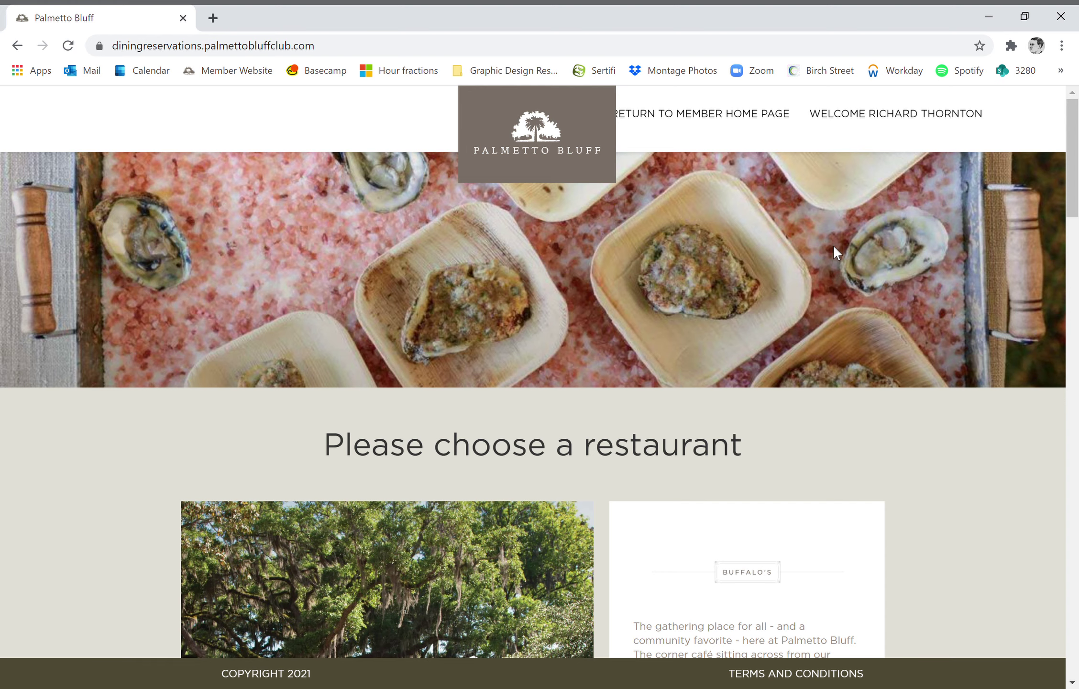
- Find the Canoe Club card in the restaurant list and start its reservation
scroll(846, 268, down, 1)
scroll(897, 311, down, 5)
scroll(897, 311, down, 10)
scroll(898, 311, down, 12)
scroll(897, 311, down, 10)
scroll(898, 311, down, 10)
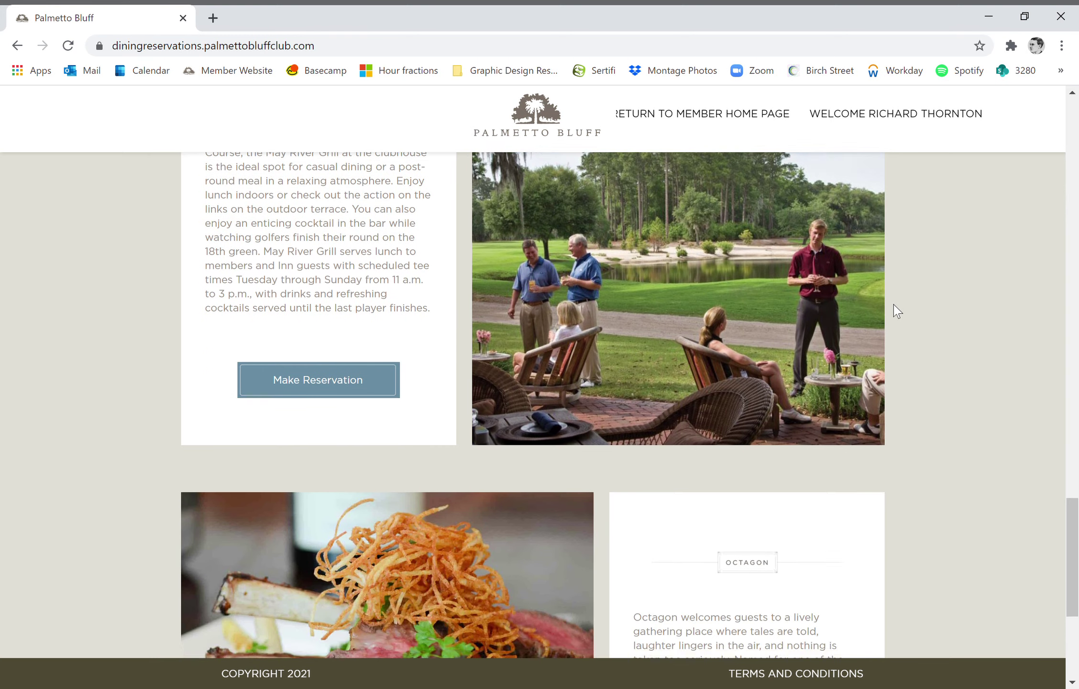
scroll(896, 308, down, 2)
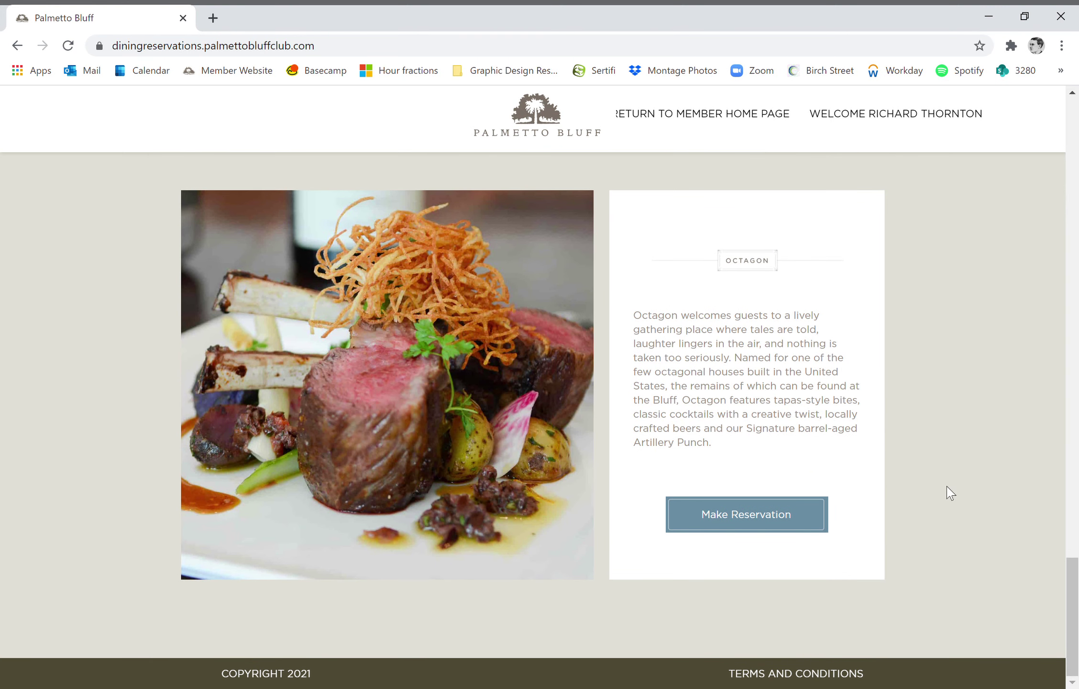
scroll(945, 459, up, 8)
scroll(945, 450, up, 18)
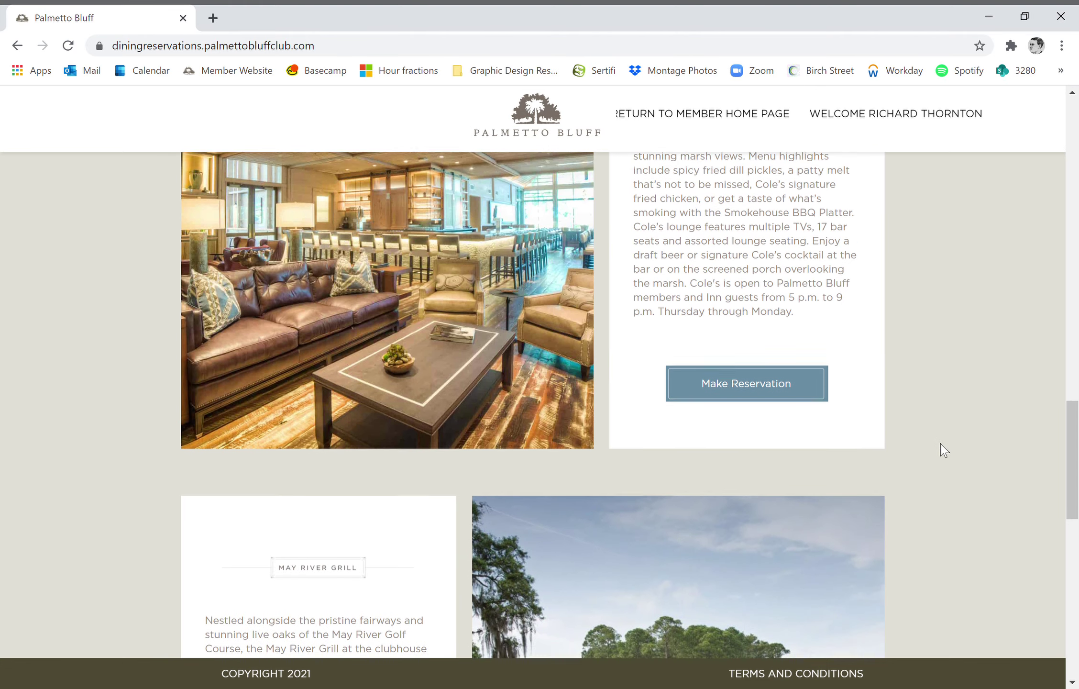
scroll(941, 447, up, 3)
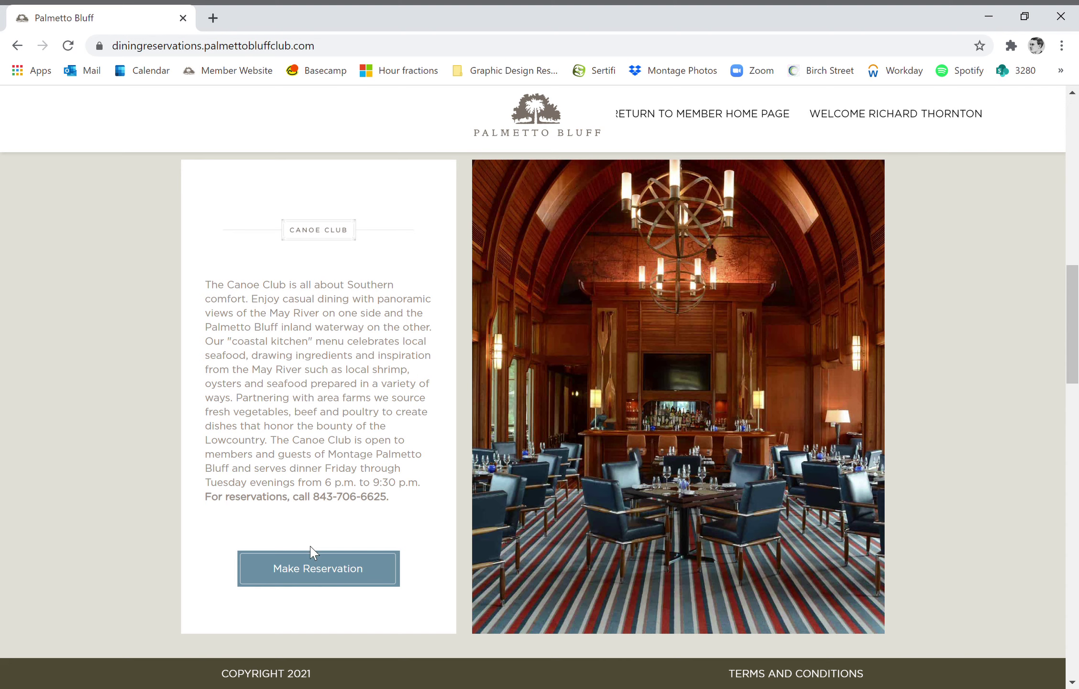
click(323, 574)
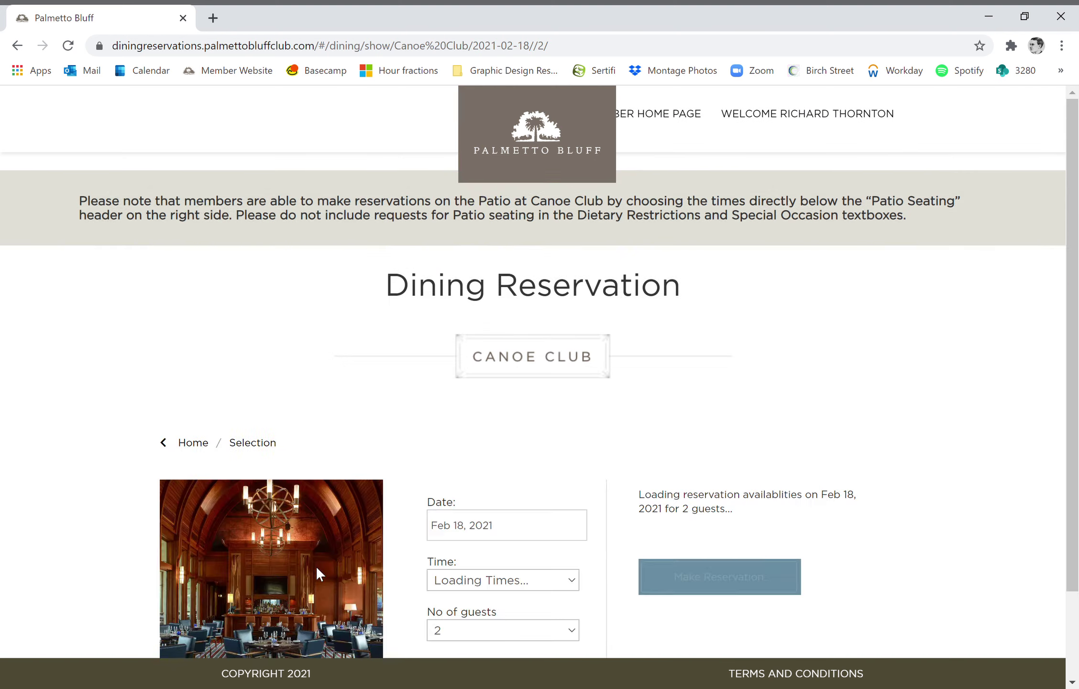
scroll(295, 424, down, 1)
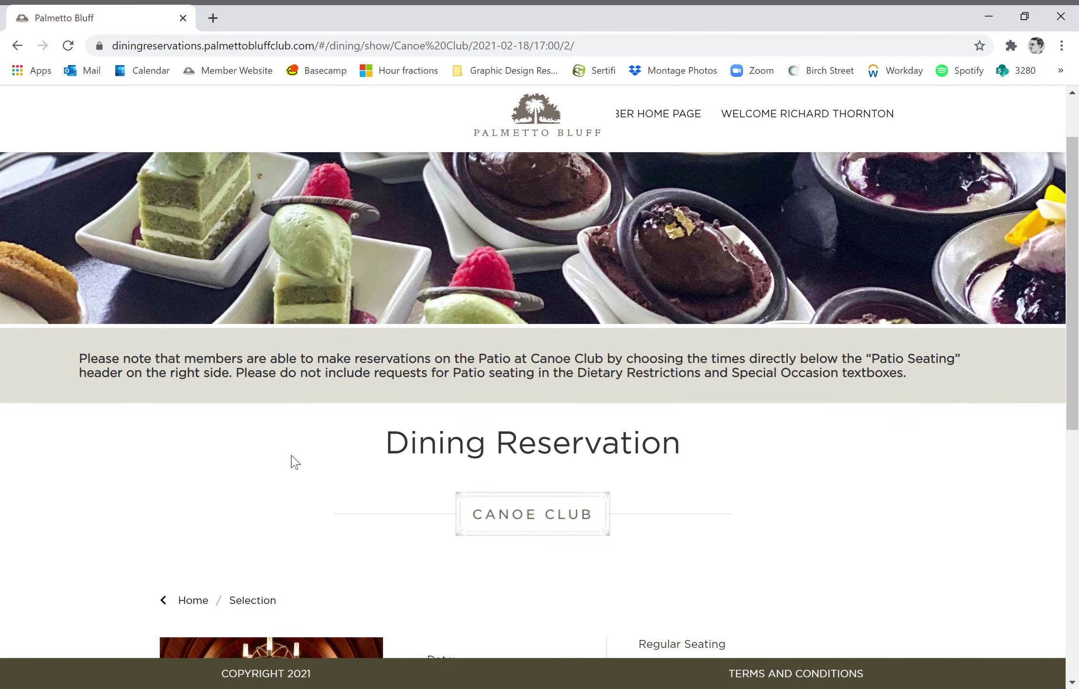
scroll(297, 463, down, 1)
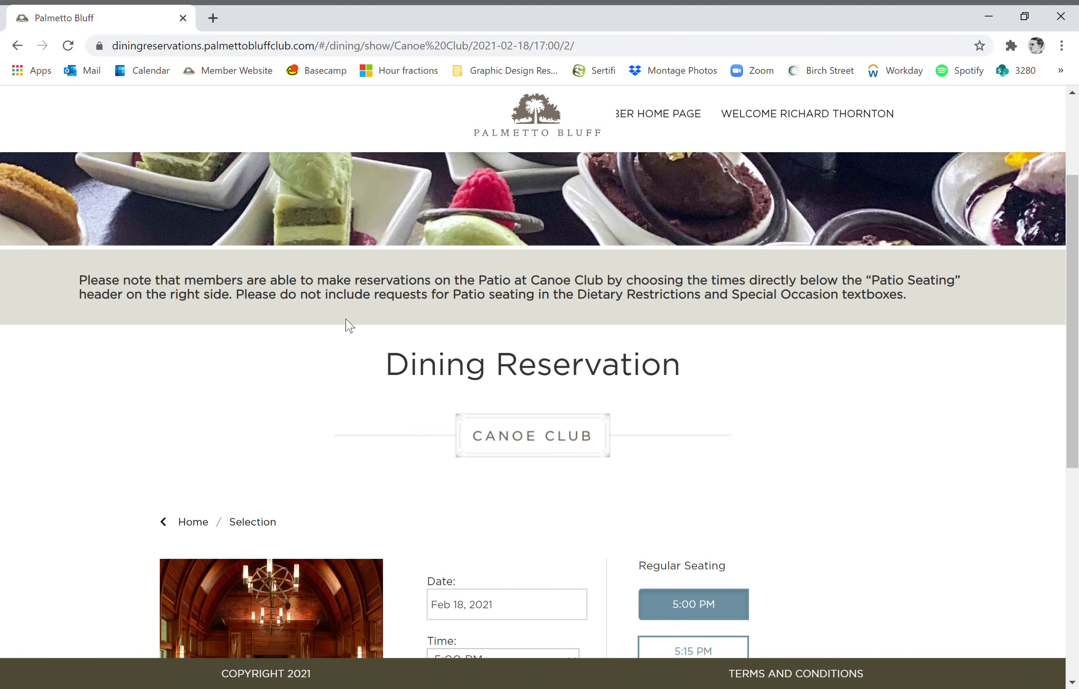
scroll(350, 326, down, 2)
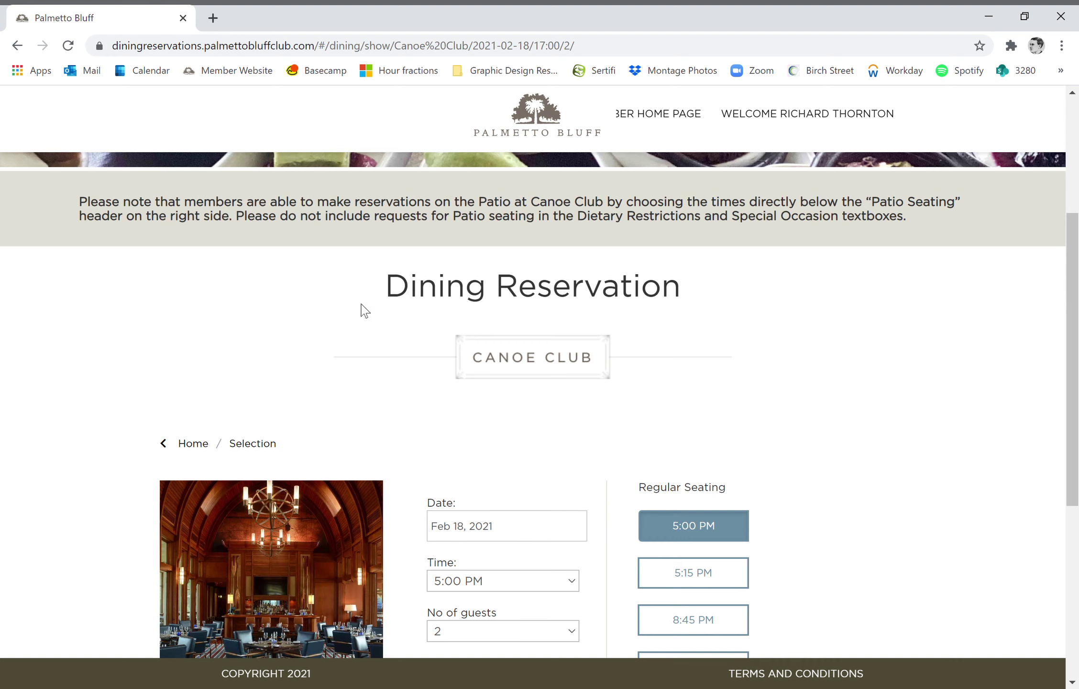
scroll(391, 277, down, 4)
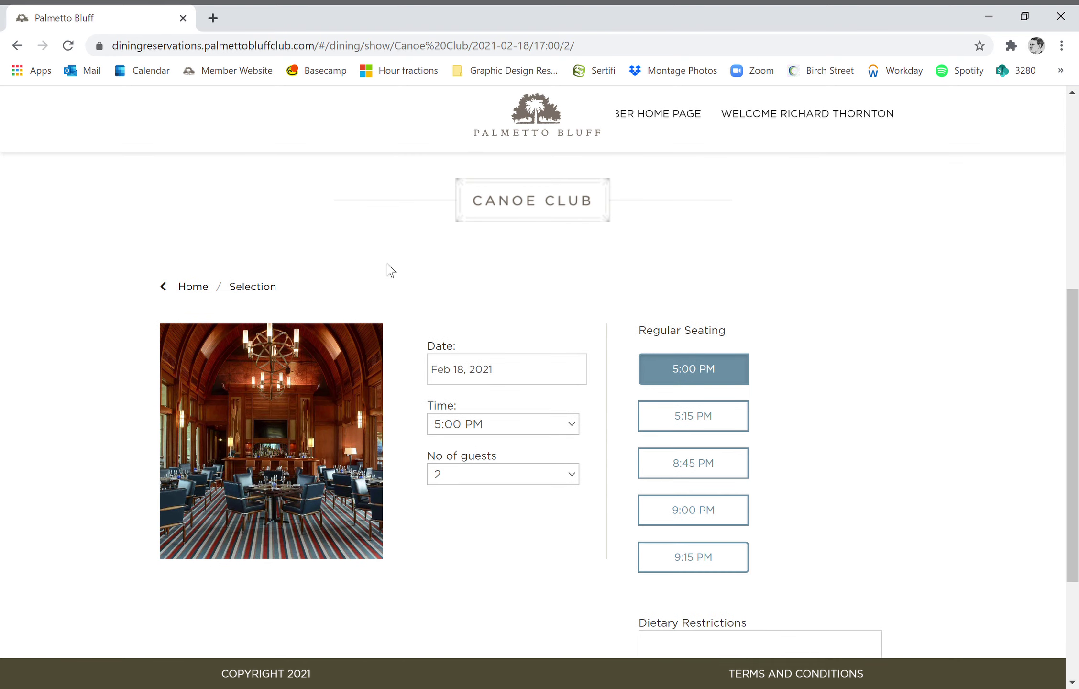
scroll(392, 270, down, 2)
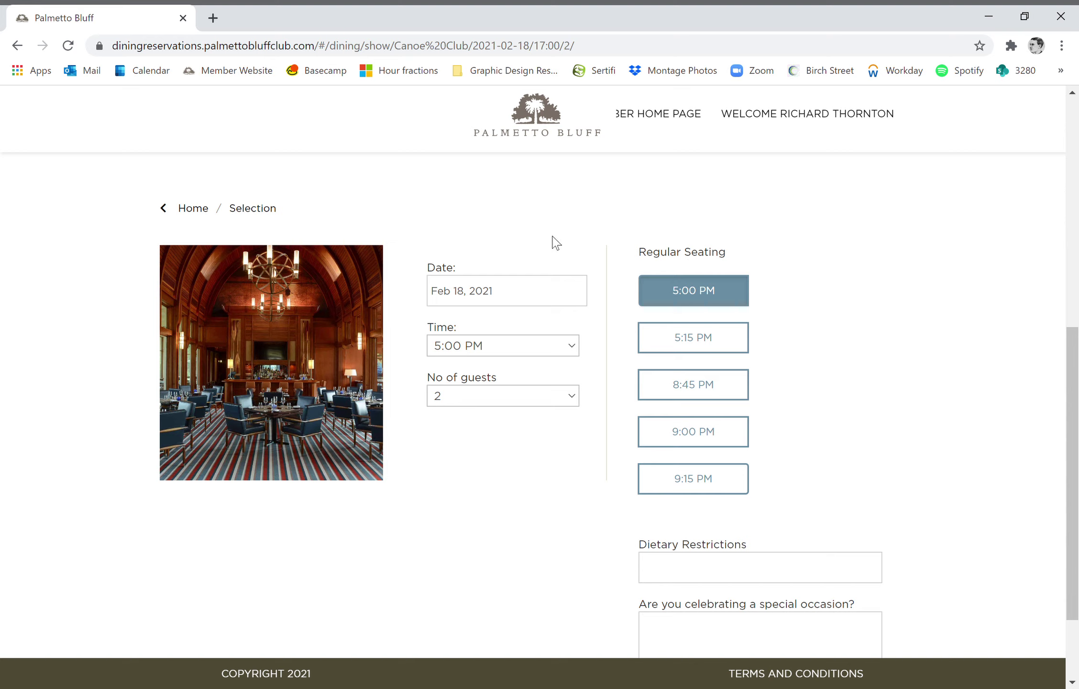
click(556, 299)
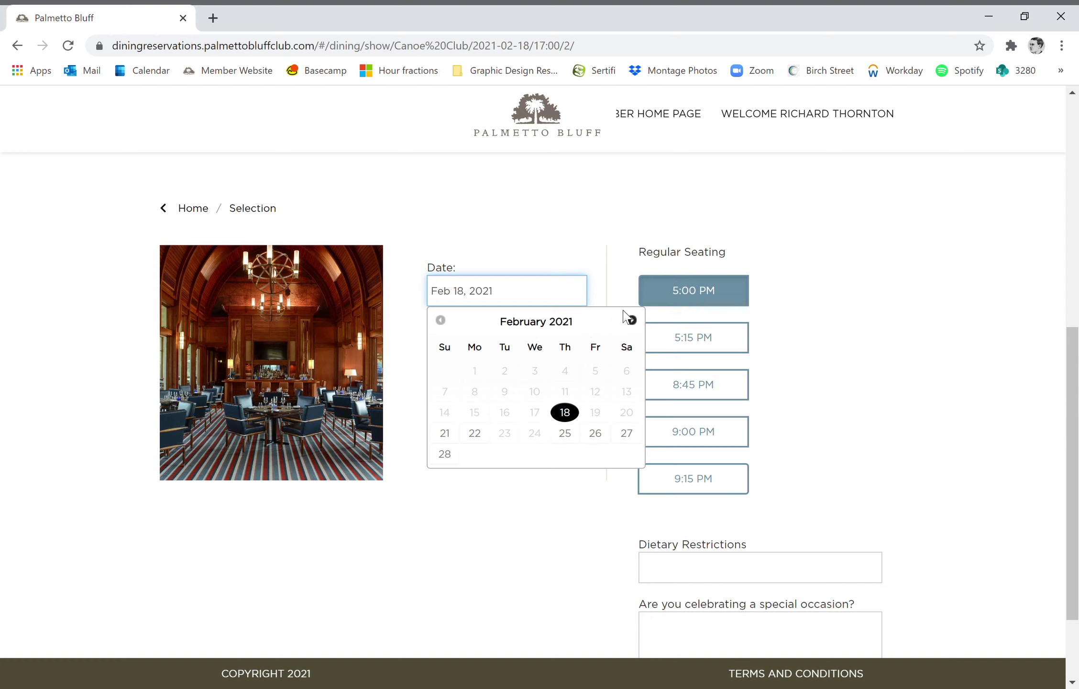
- Advance the date calendar to May 2021 and pick the 7th
click(631, 321)
click(632, 321)
click(632, 322)
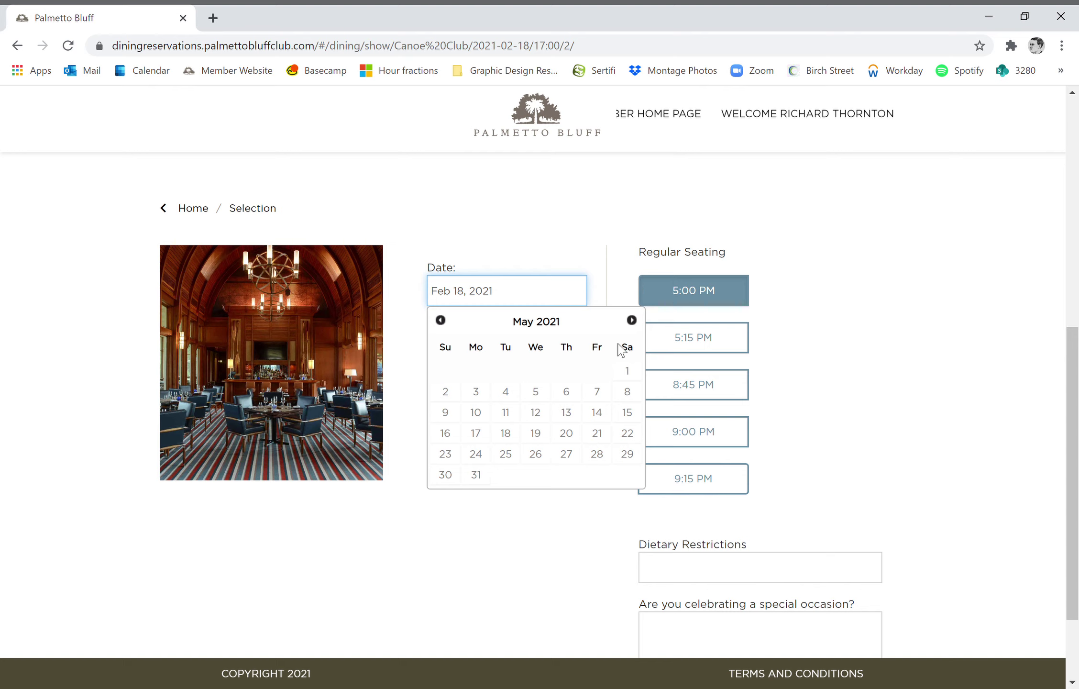
click(598, 397)
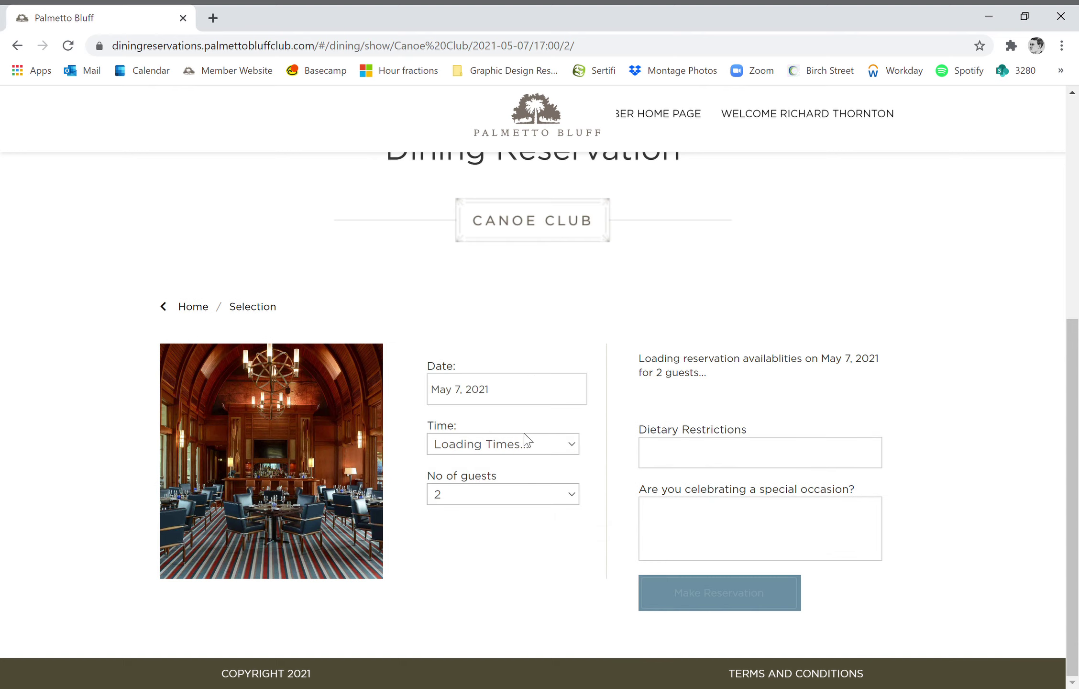
scroll(931, 287, down, 3)
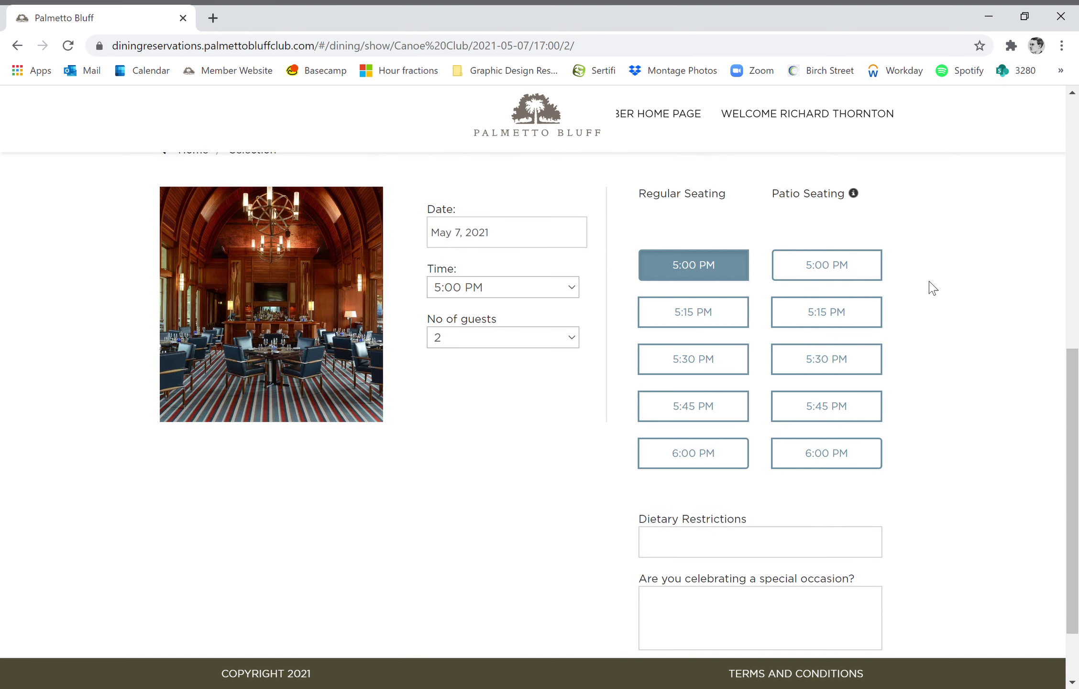
- Set the No of guests dropdown to 4
mouse_move(842, 198)
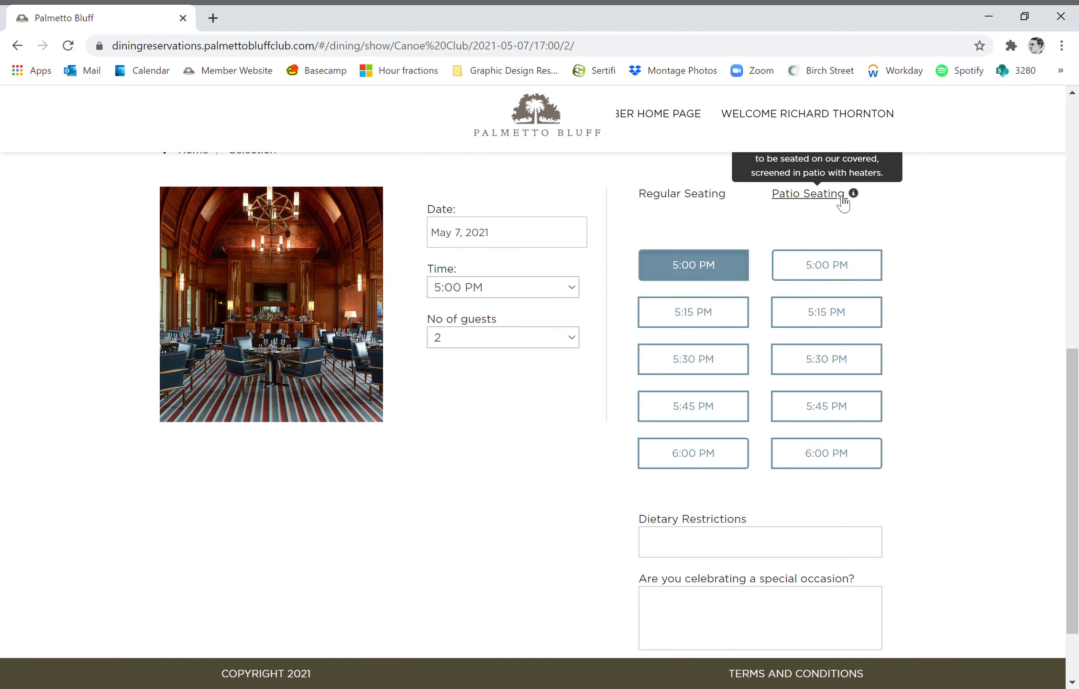
scroll(843, 204, up, 2)
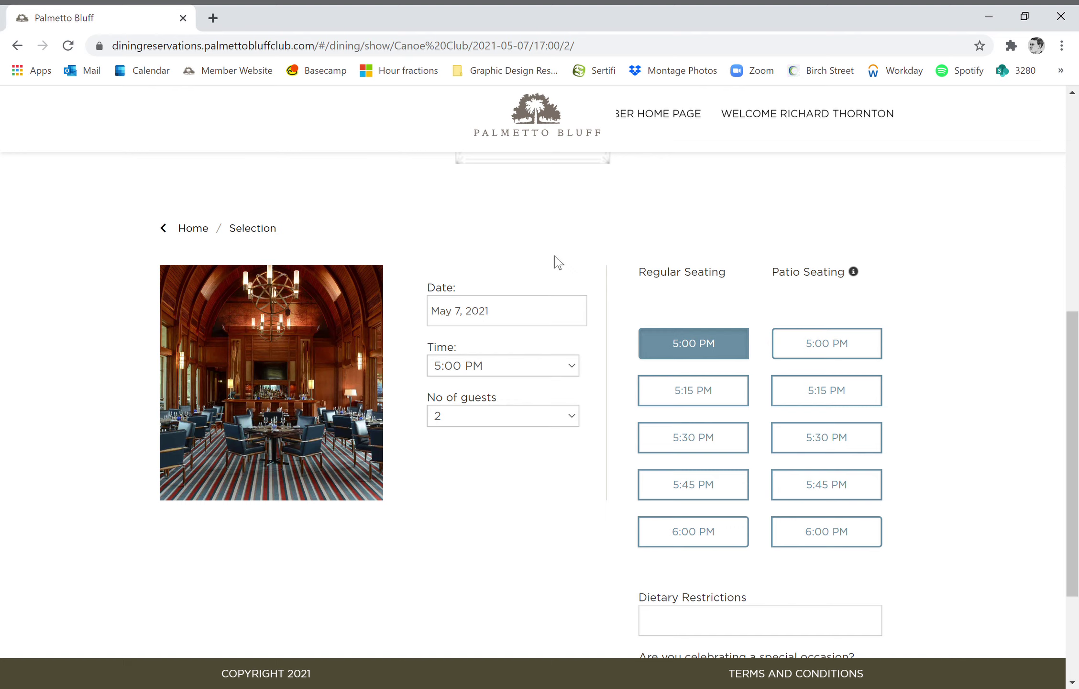
scroll(555, 260, down, 1)
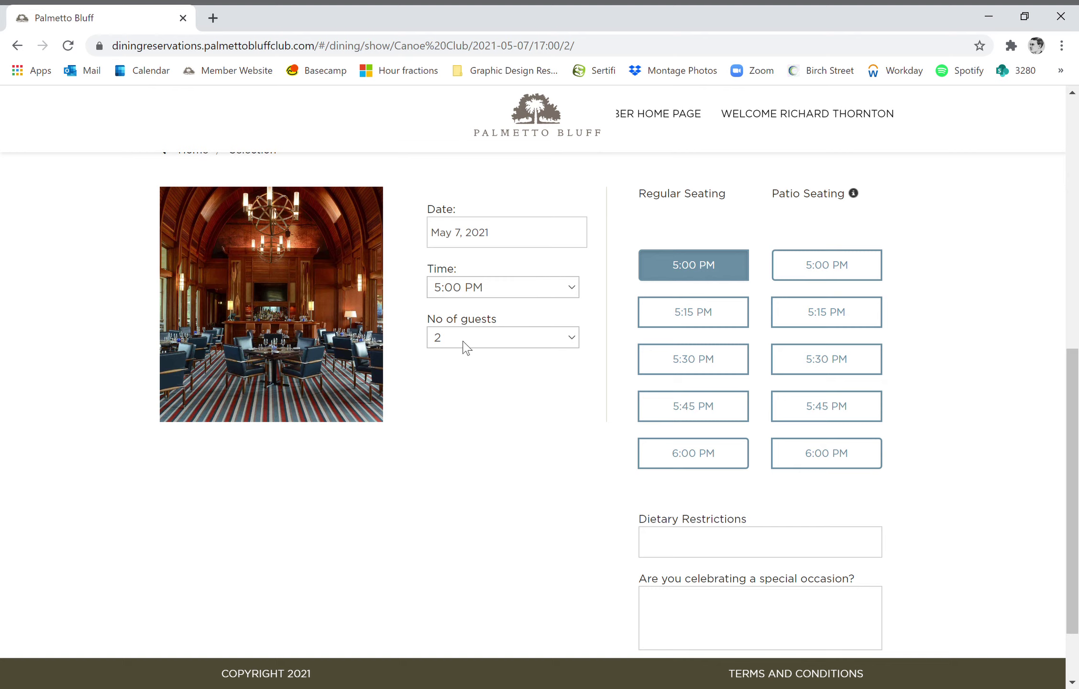
click(571, 341)
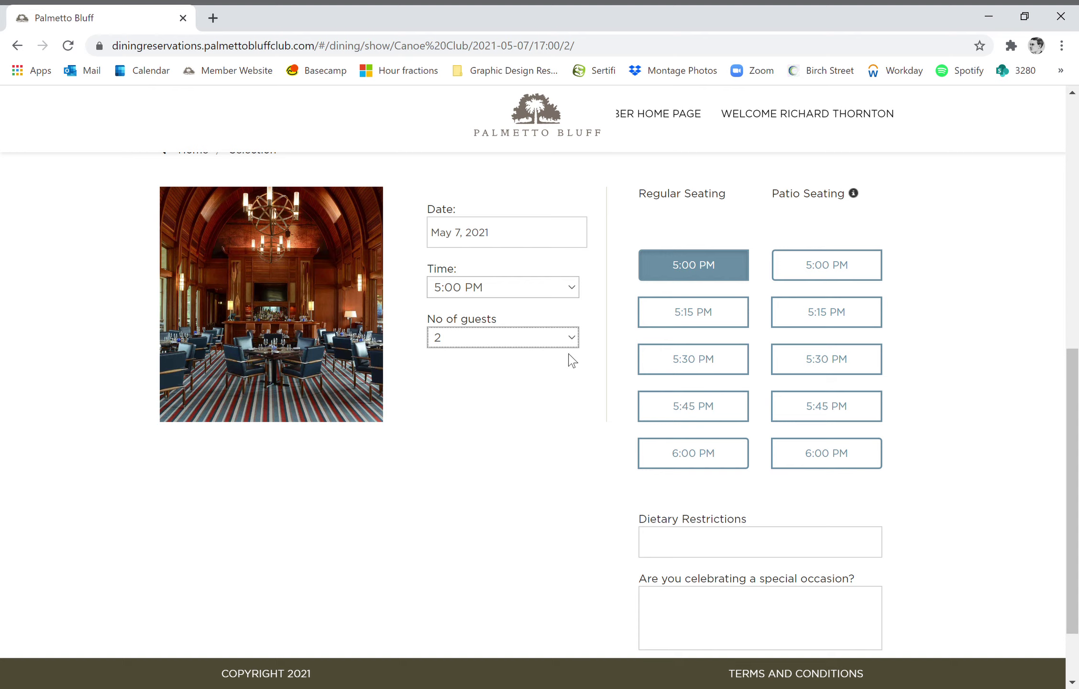
key(Down)
key(Down)
scroll(811, 306, down, 2)
scroll(815, 287, up, 2)
- Set the time to 7:30 PM and select the 7:30 PM Patio Seating slot
click(572, 290)
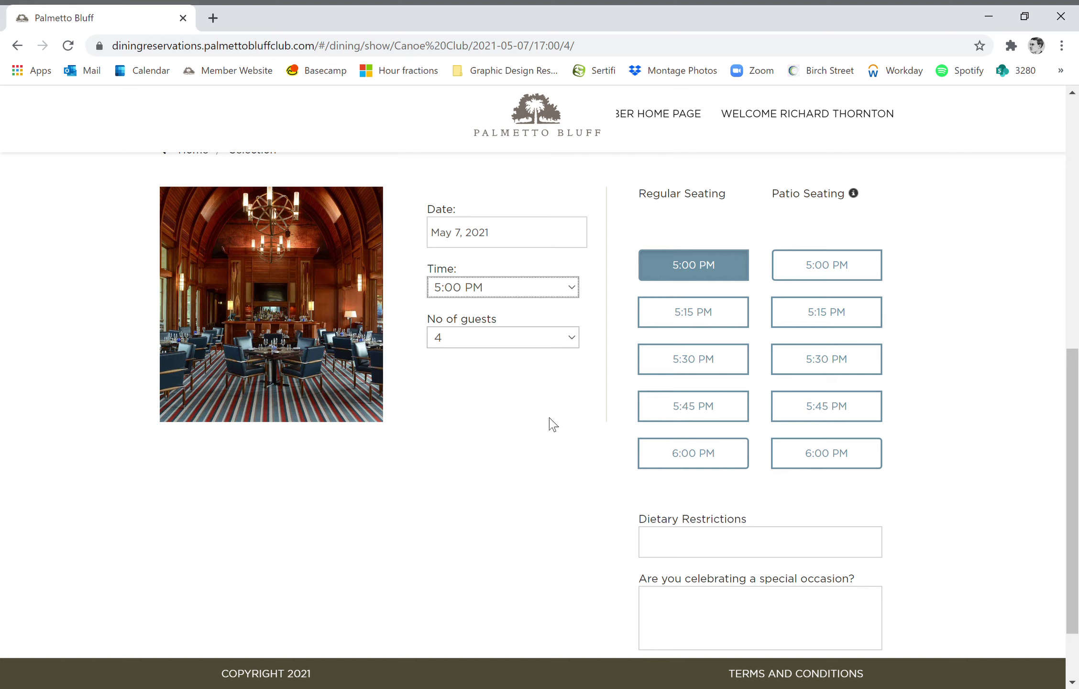
key(Down)
key(Down)
key(Down)
key(Down)
key(Down)
key(Down)
key(Down)
key(Down)
key(Down)
key(Down)
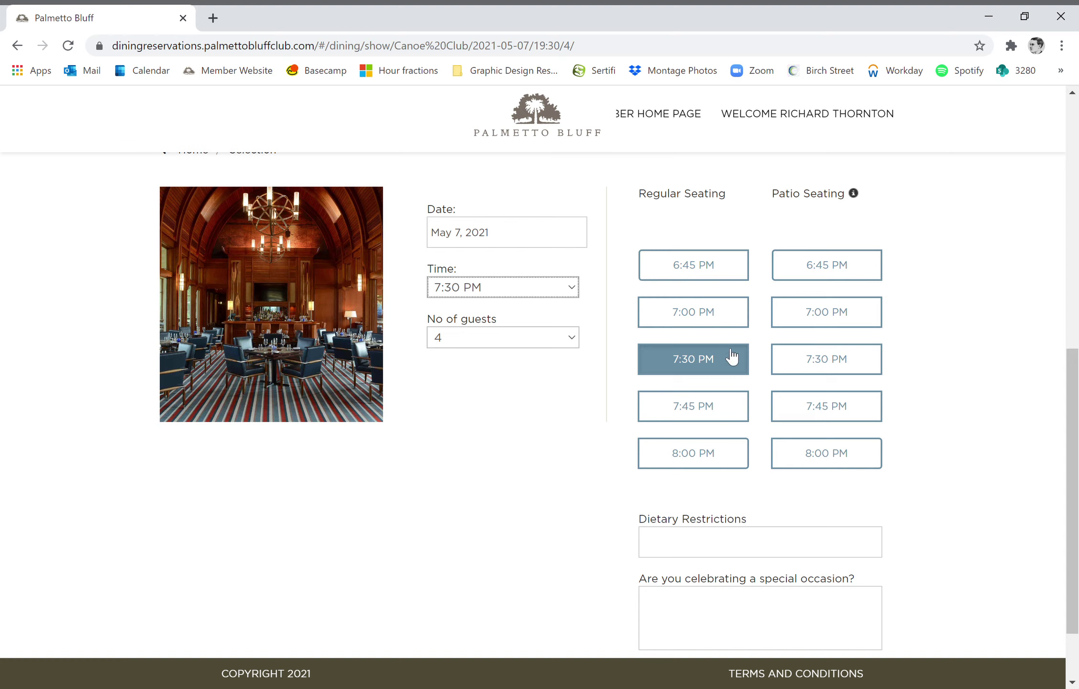
click(845, 364)
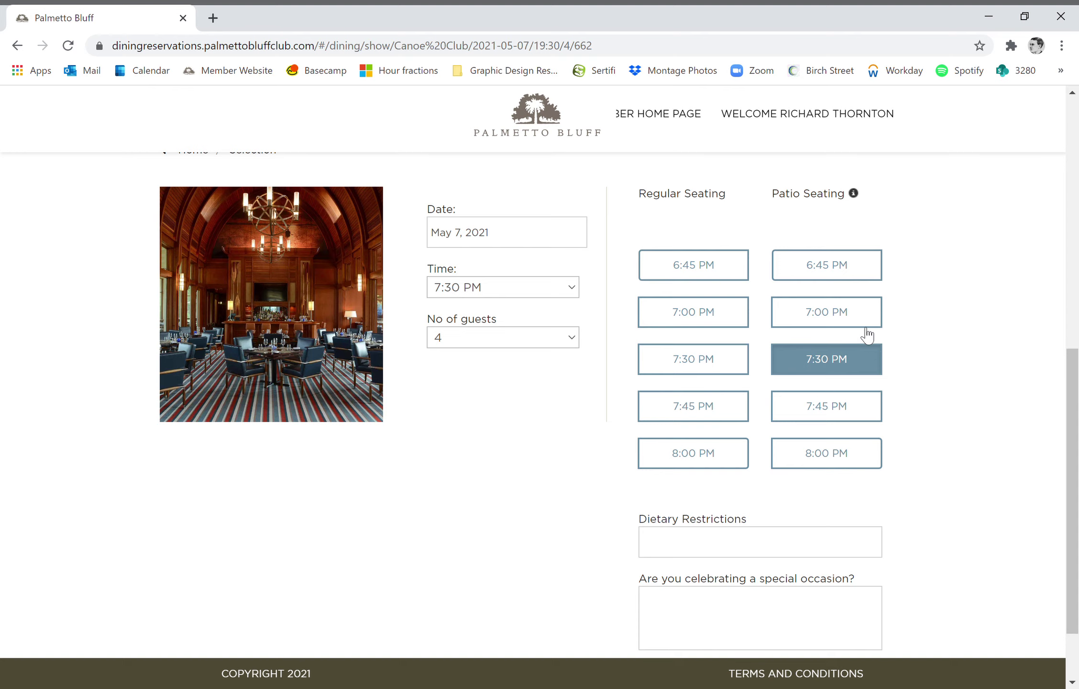
- Enter a birthday note naming the guest and a gluten-free dietary restriction note
scroll(862, 229, down, 2)
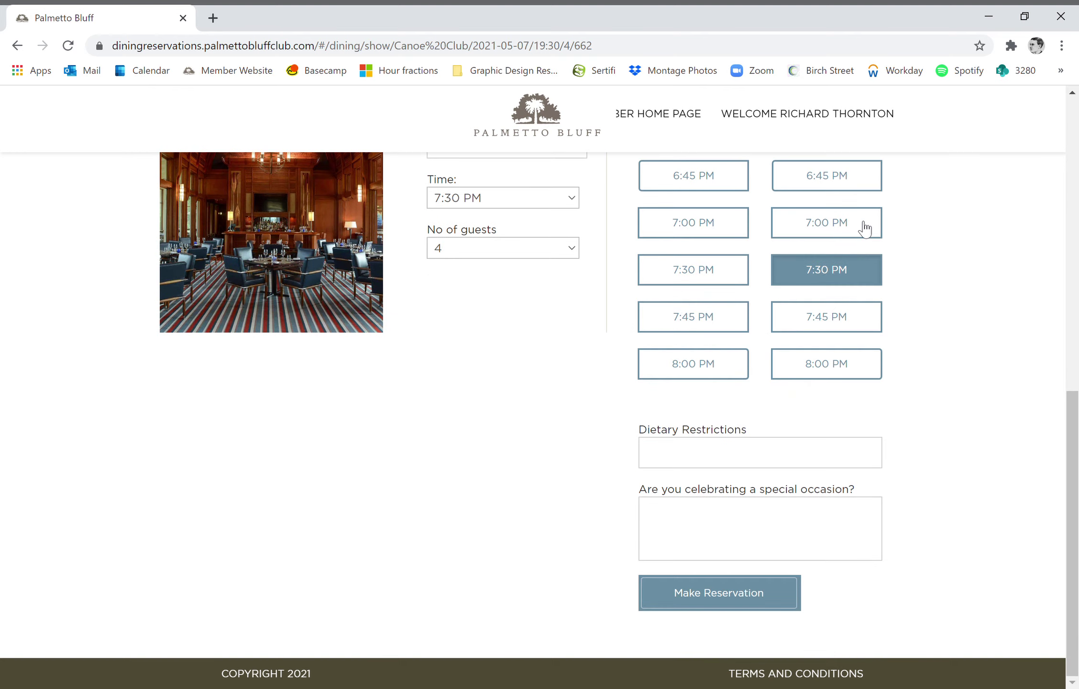
click(749, 457)
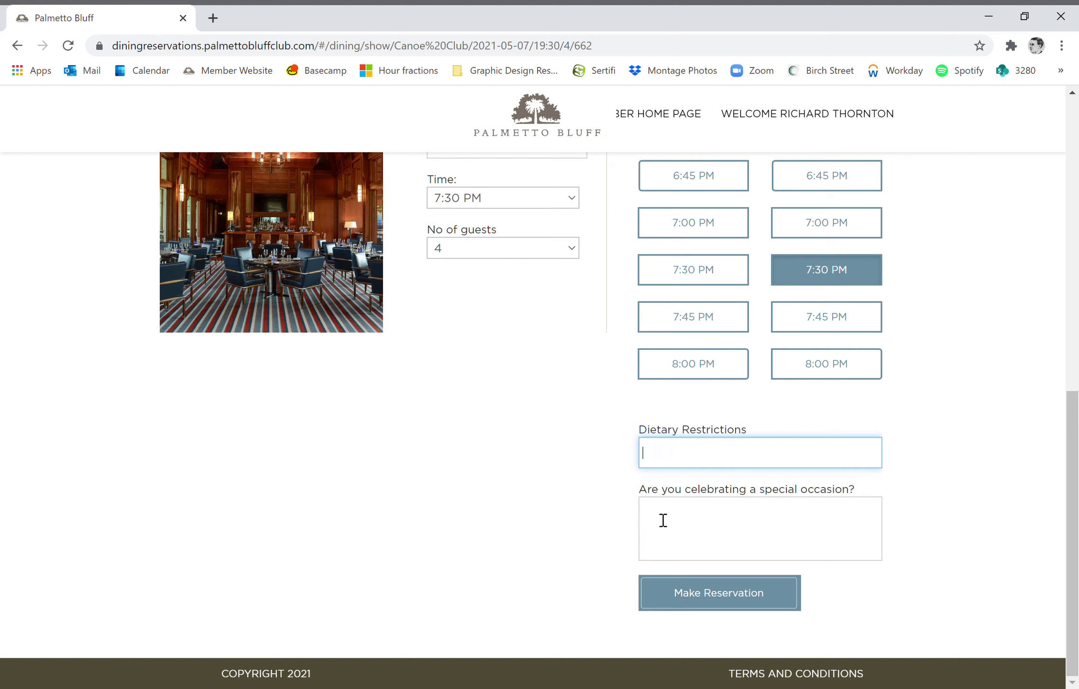
click(672, 554)
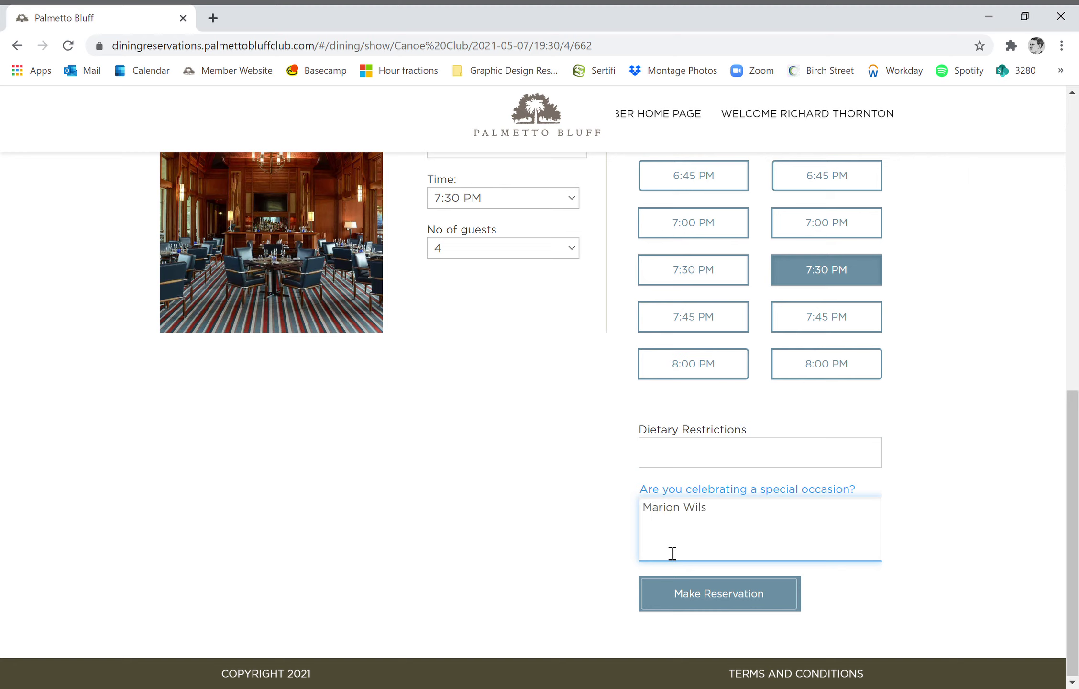
click(747, 454)
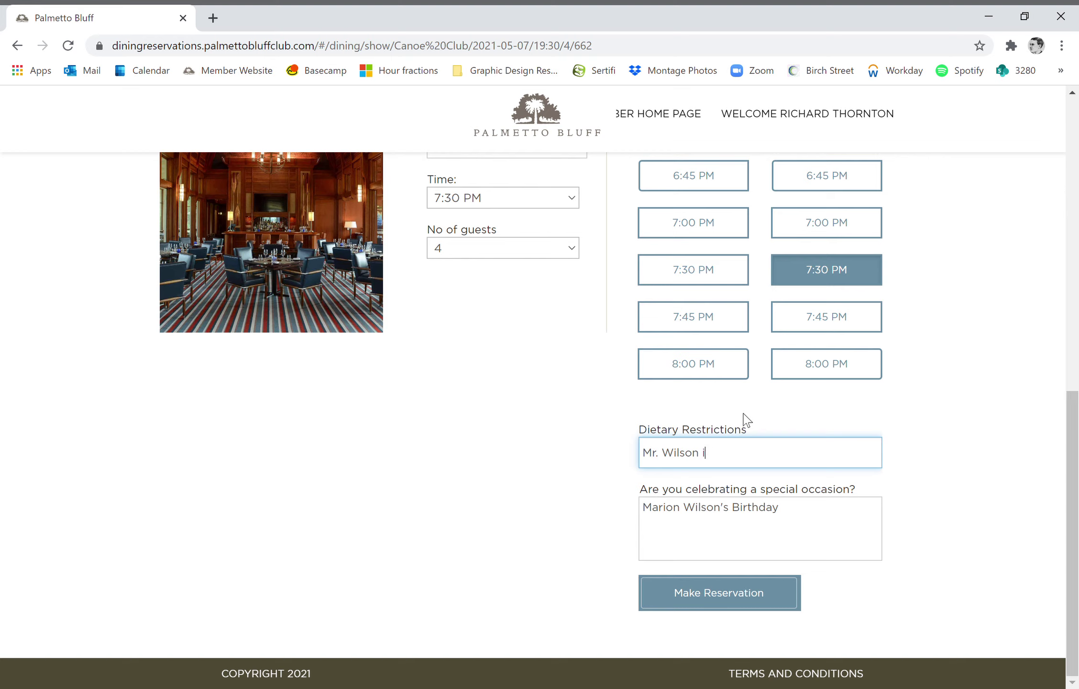
text(Mr. Wilson is gluten free.)
- Submit the reservation, scroll the terms, tick I agree to the Terms & Conditions, and continue
click(740, 594)
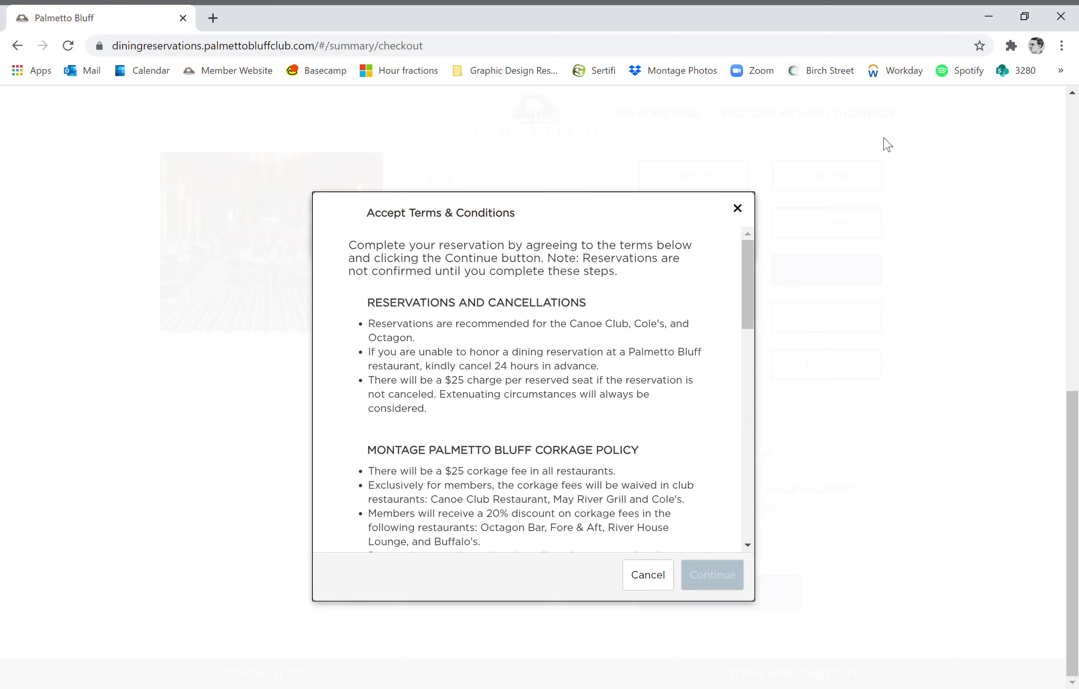
drag(752, 268, 767, 514)
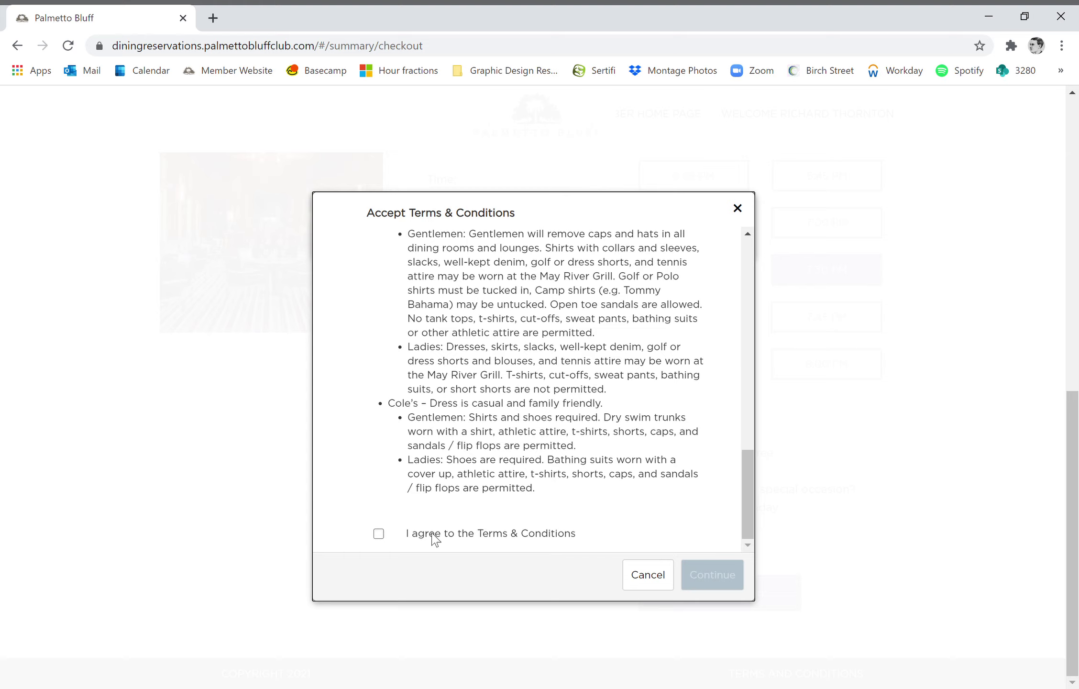
click(380, 534)
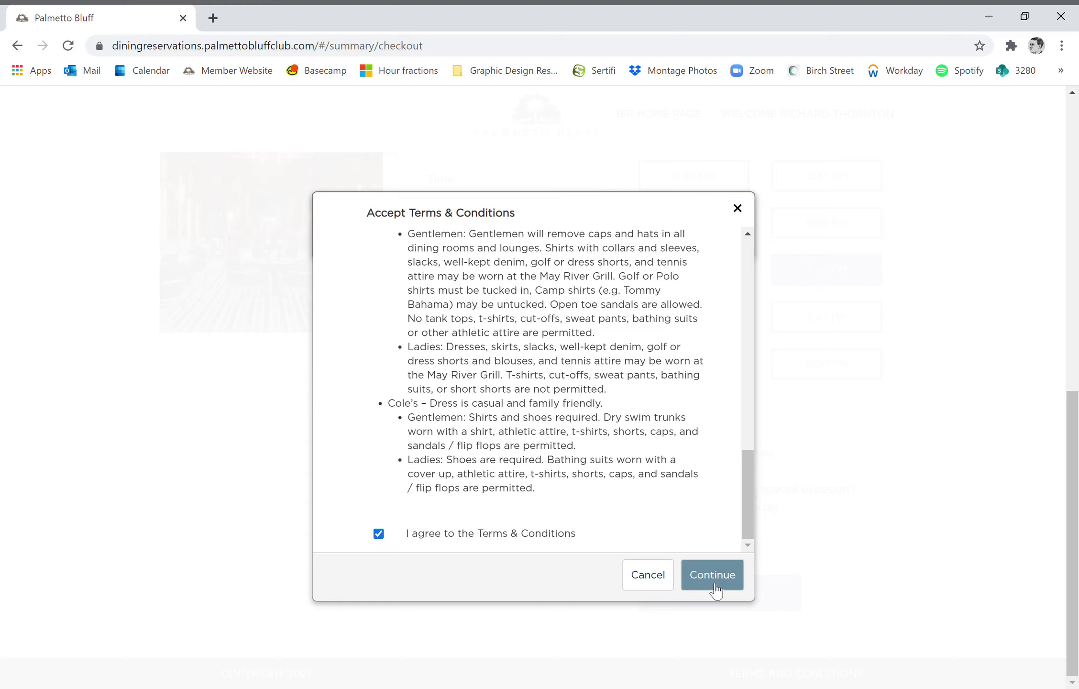
click(716, 589)
- Continue past the Accept Terms & Conditions dialog to finish checkout
click(717, 578)
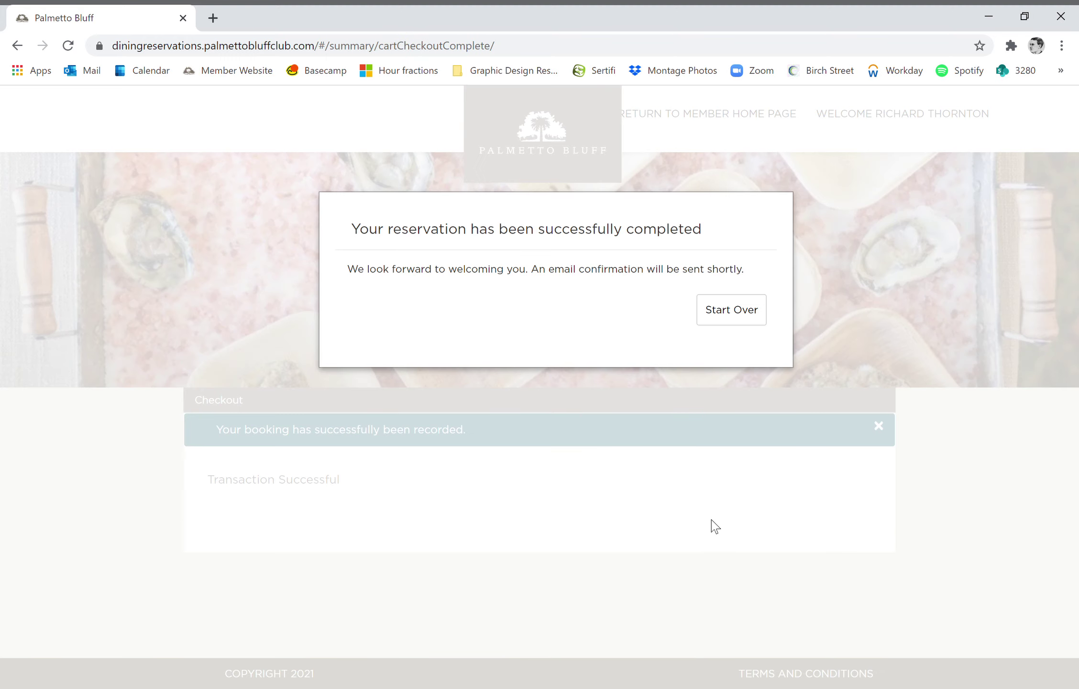